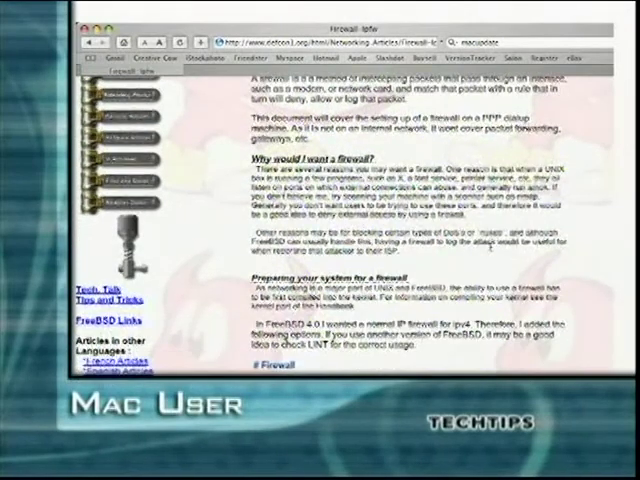
scroll(490, 247, "down", 2)
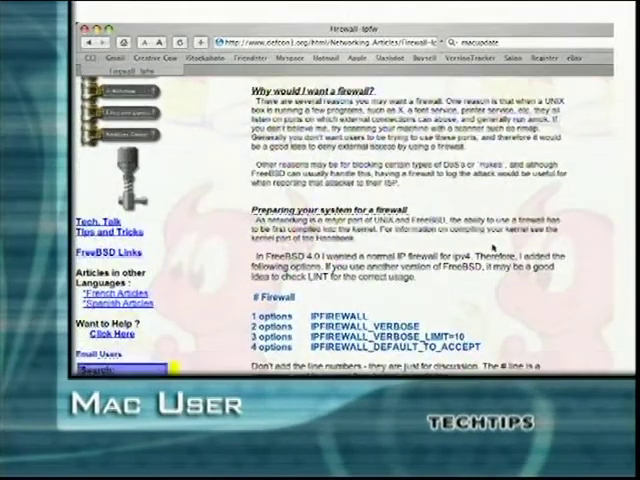
scroll(490, 247, "down", 2)
scroll(490, 247, "down", 2)
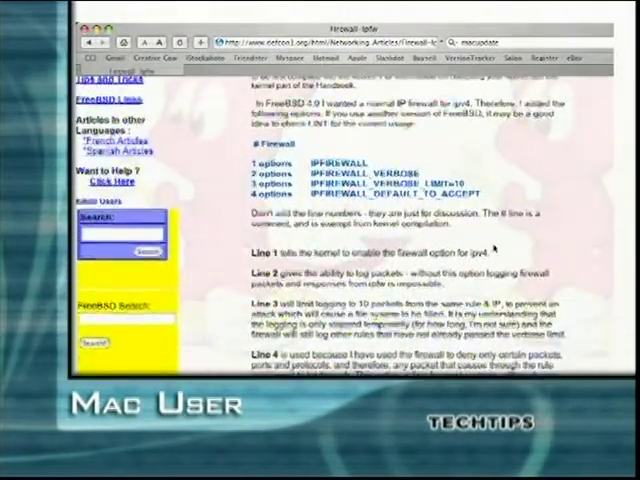
scroll(490, 247, "down", 2)
scroll(490, 247, "down", 2)
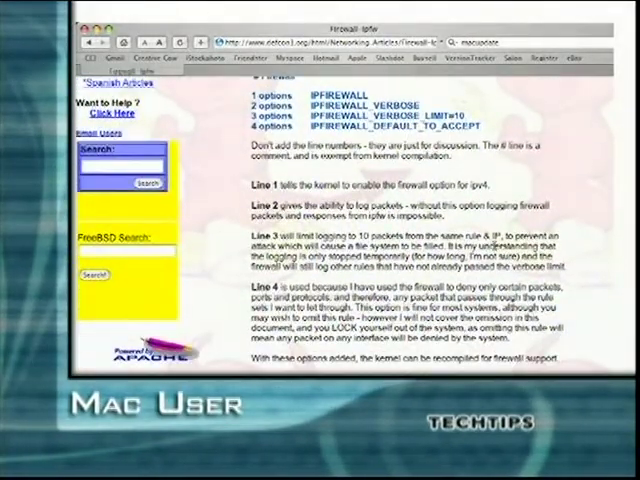
scroll(490, 247, "down", 3)
scroll(488, 253, "down", 2)
scroll(488, 253, "down", 2)
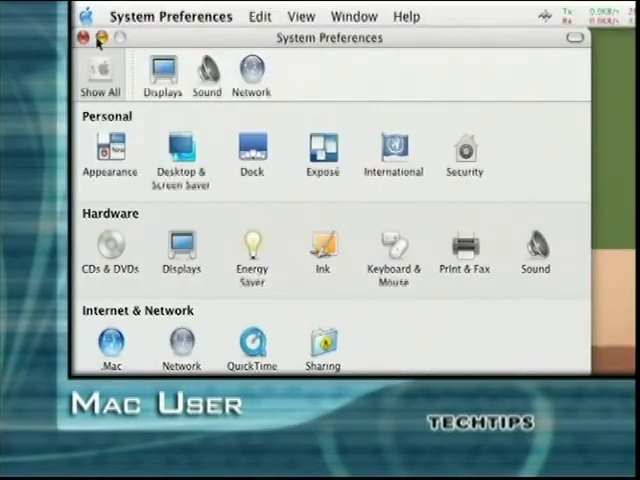
- Close System Preferences and relaunch it from the Apple menu to show all panes
left_click(85, 38)
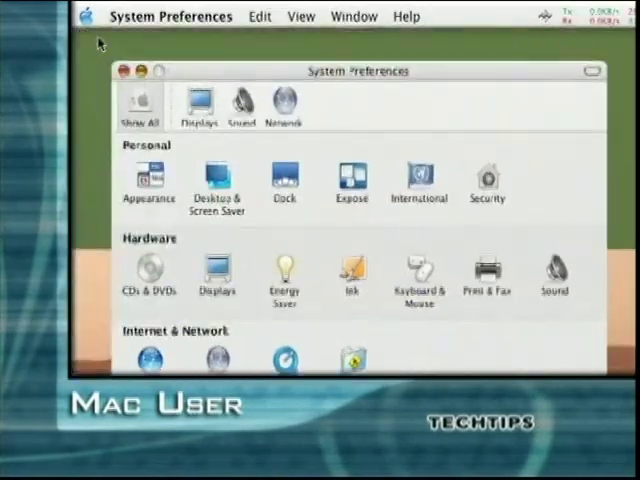
left_click(85, 16)
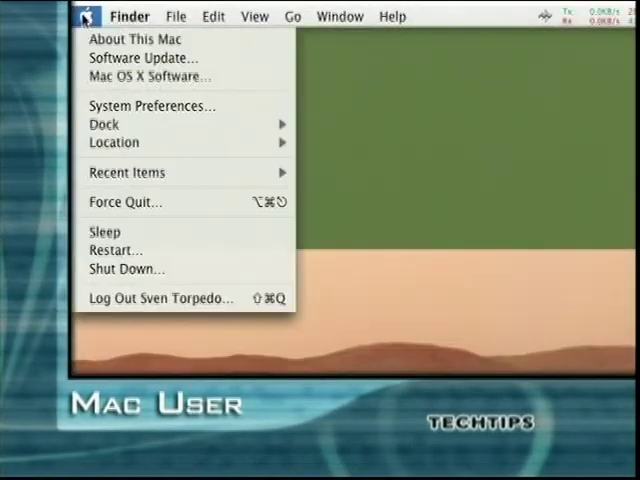
left_click(118, 106)
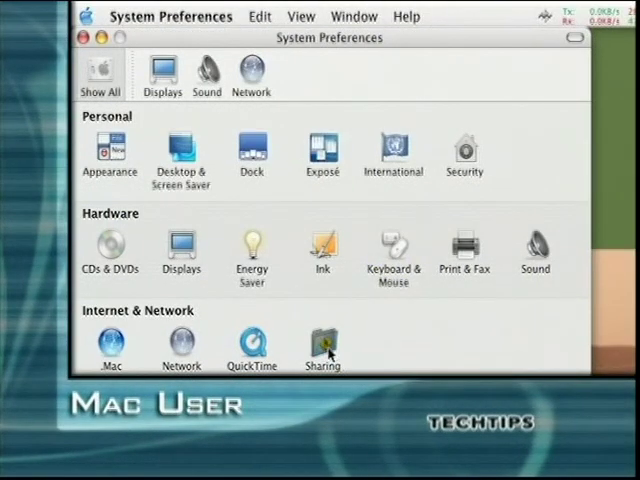
- Open the Sharing pane from the Internet & Network section
left_click(325, 348)
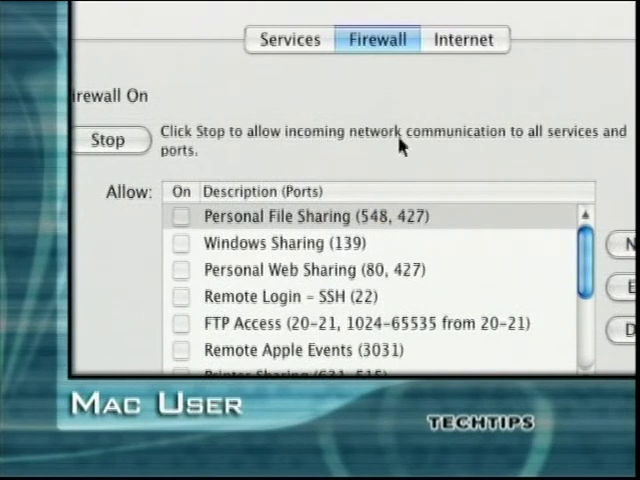
scroll(465, 312, "down", 5)
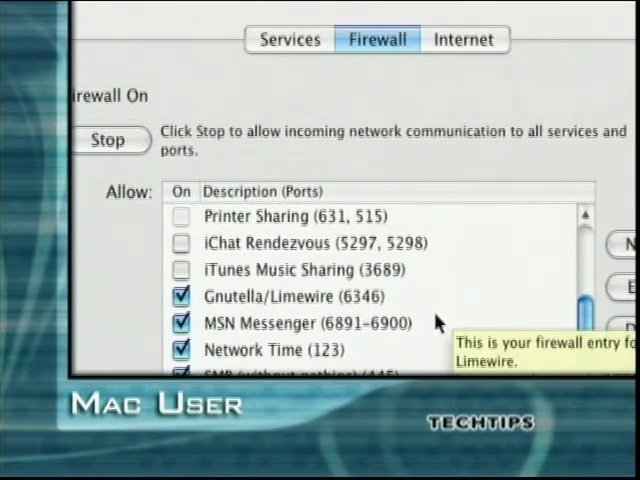
scroll(437, 322, "up", 4)
scroll(430, 320, "up", 4)
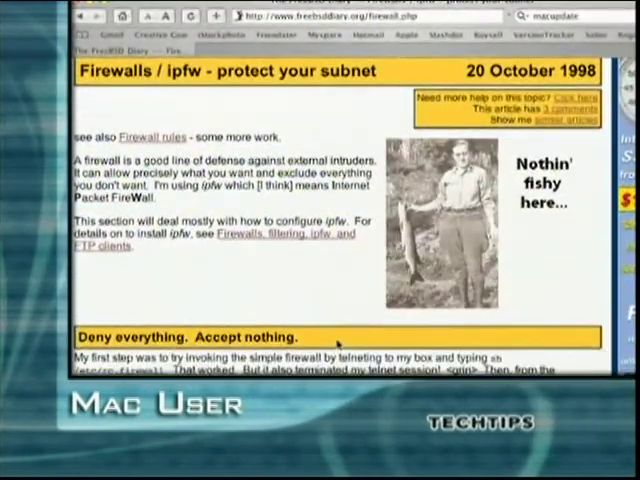
scroll(340, 345, "down", 3)
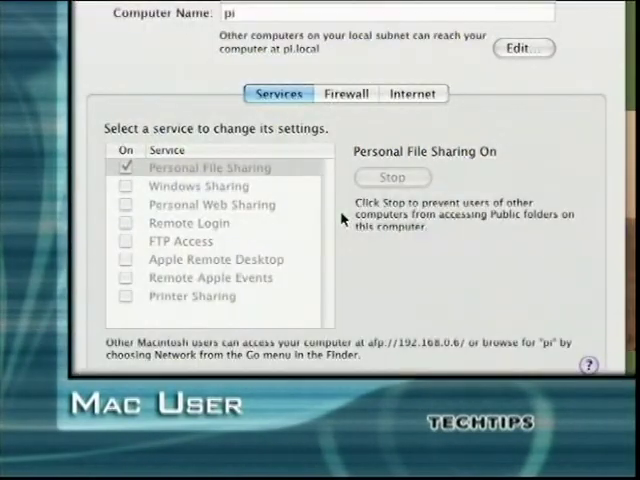
- Review the Firewall tab's Allow list, selecting Gnutella/Limewire, then move to the Internet tab
left_click(346, 93)
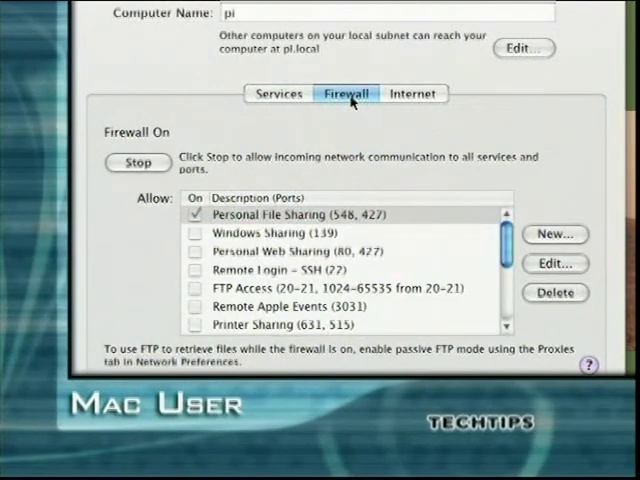
scroll(340, 283, "down", 3)
scroll(340, 270, "down", 3)
scroll(300, 270, "down", 2)
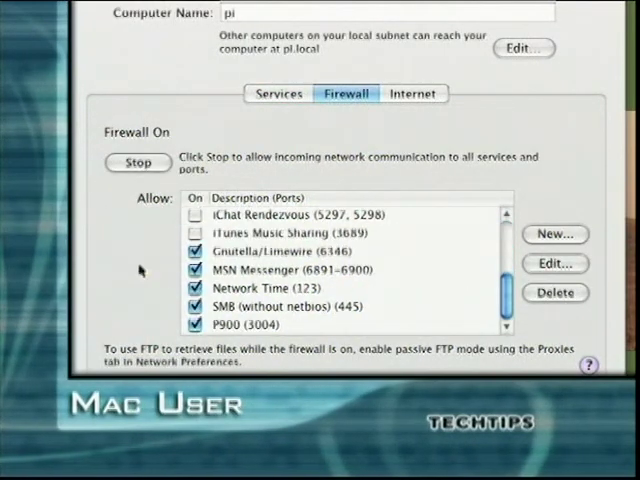
left_click(195, 251)
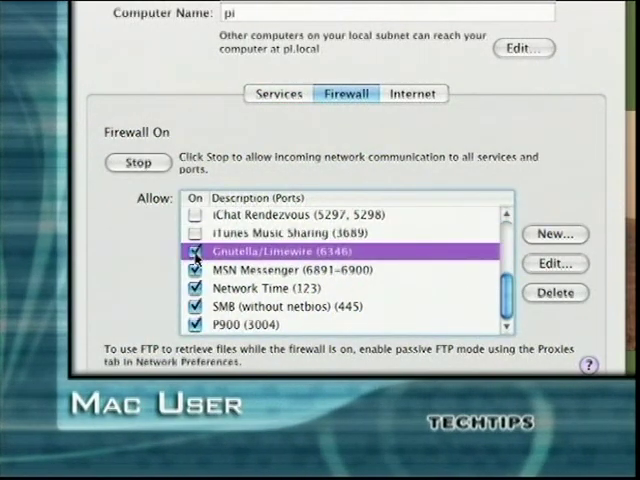
scroll(369, 316, "up", 3)
scroll(369, 316, "up", 3)
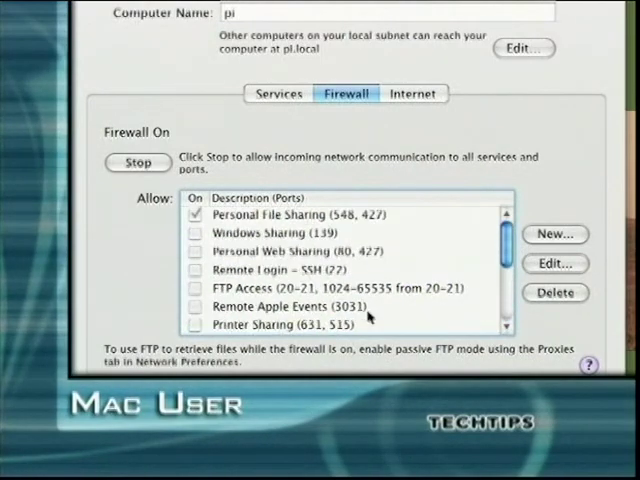
left_click(400, 95)
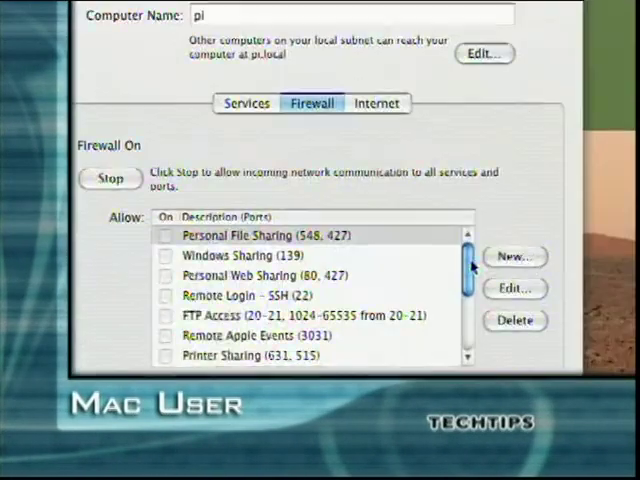
left_click_drag(468, 262, 468, 305)
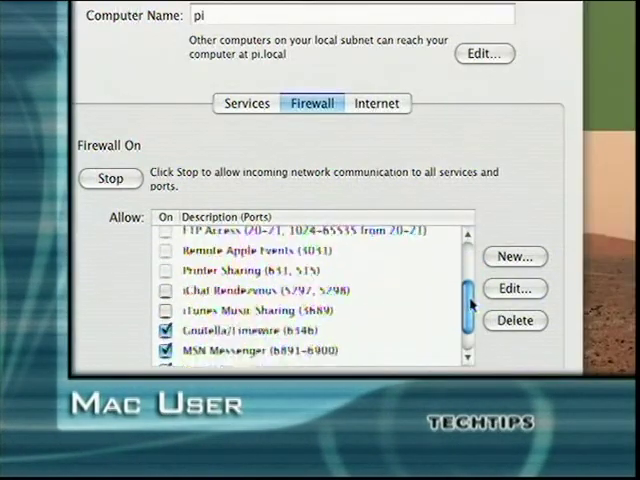
- Tick iChat Rendezvous (5297, 5298) in the firewall's Allow list
left_click(165, 273)
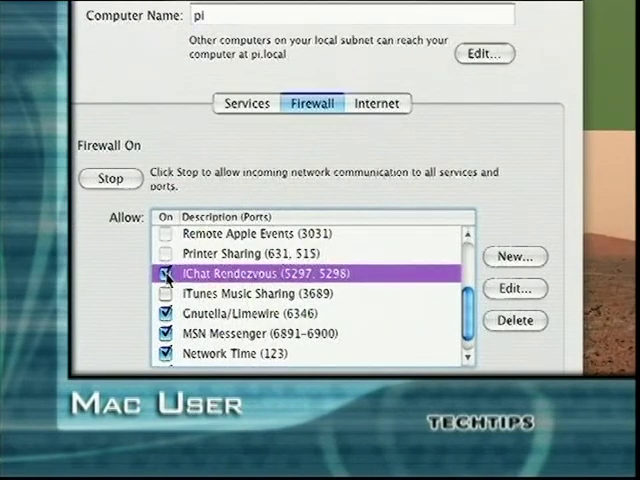